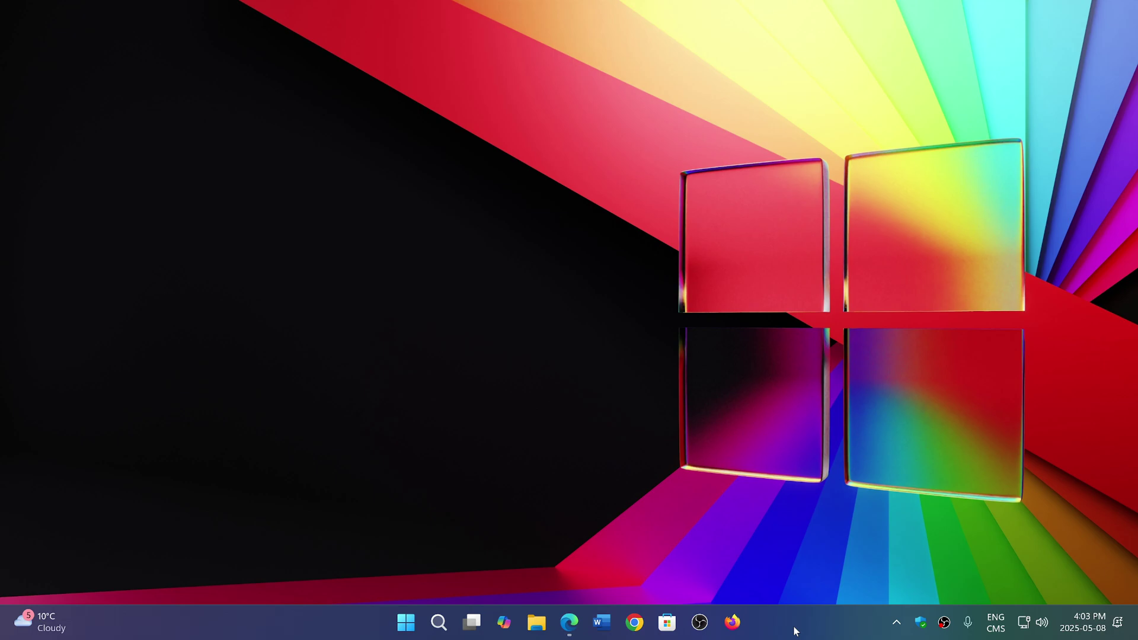
- Launch Chrome from the taskbar, showing the spaceweather.com news page
left_click(635, 622)
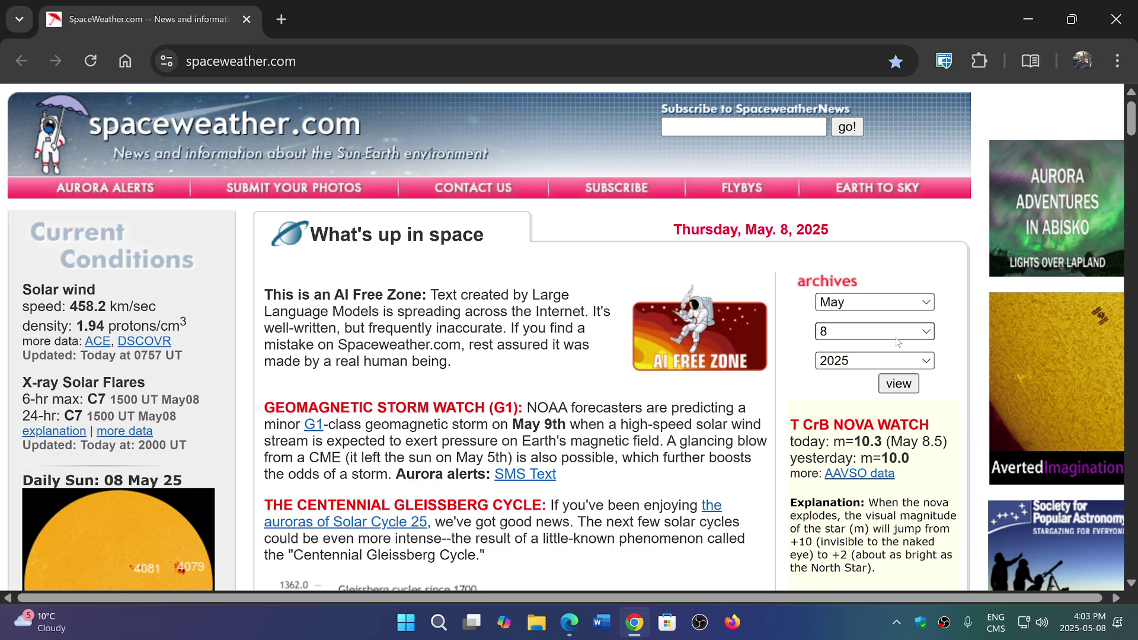
- Go to Settings > Privacy and security from the browser menu
left_click(1120, 62)
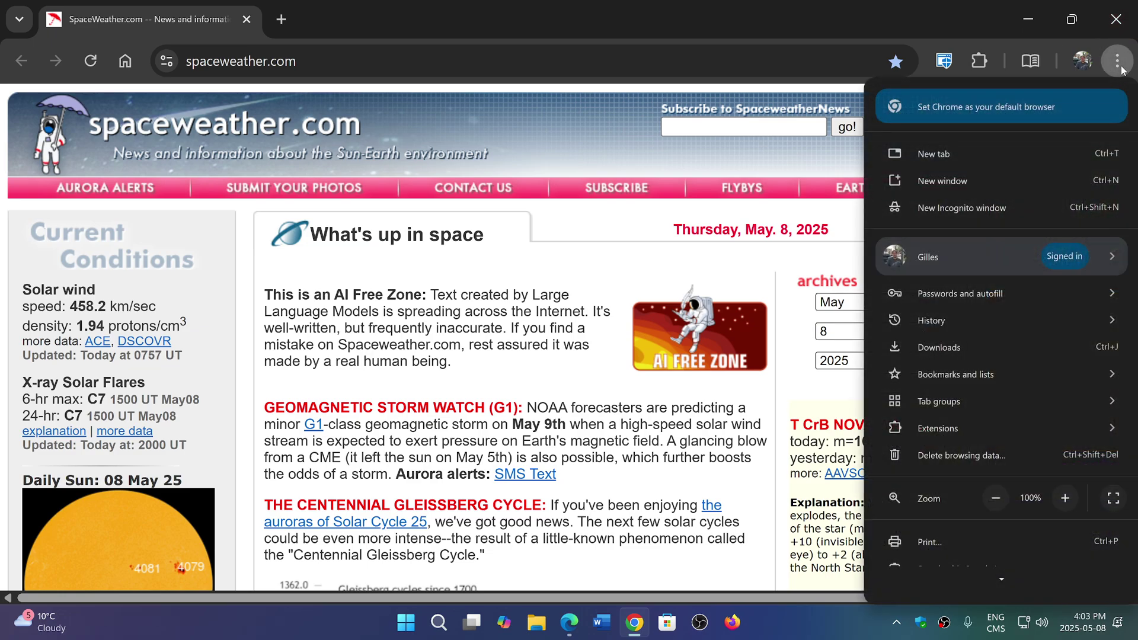
scroll(1066, 276, "down", 2)
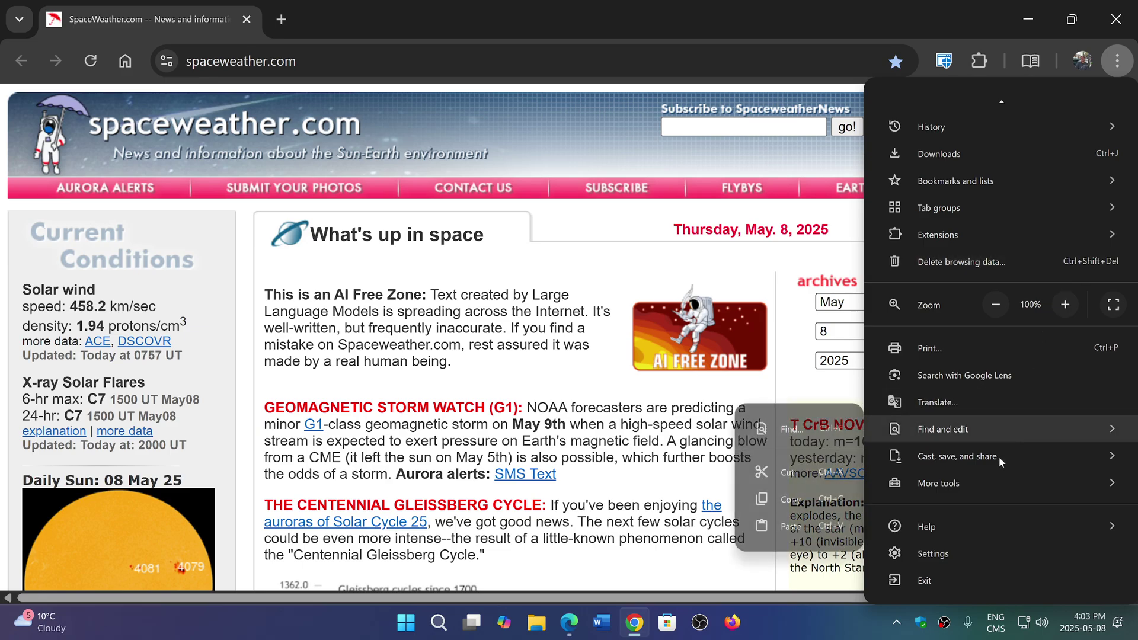
left_click(980, 554)
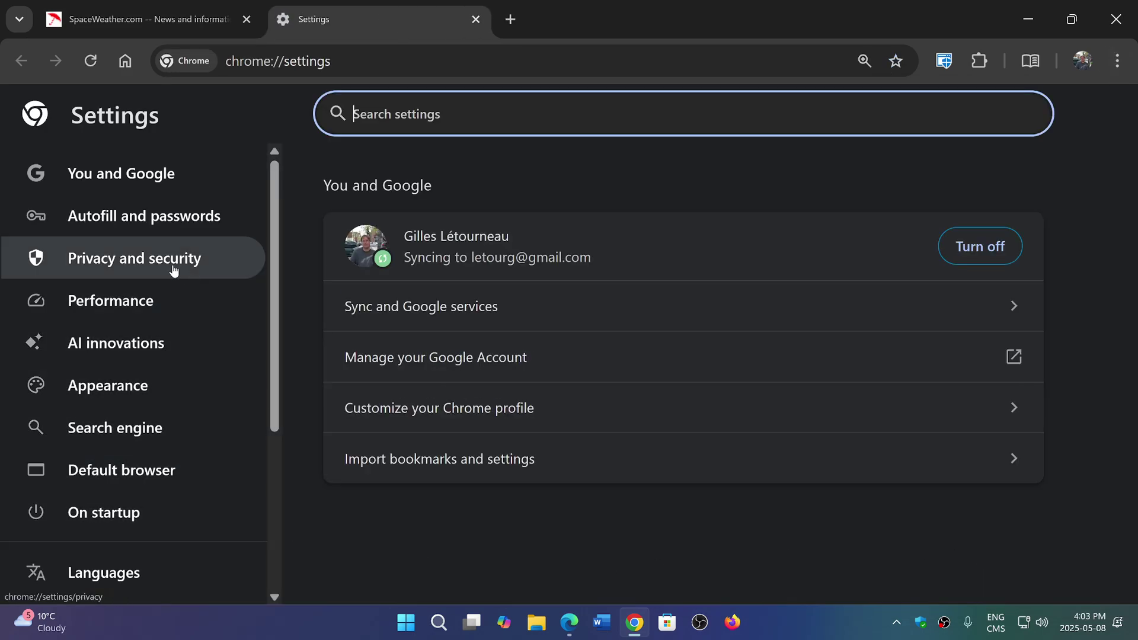
left_click(145, 266)
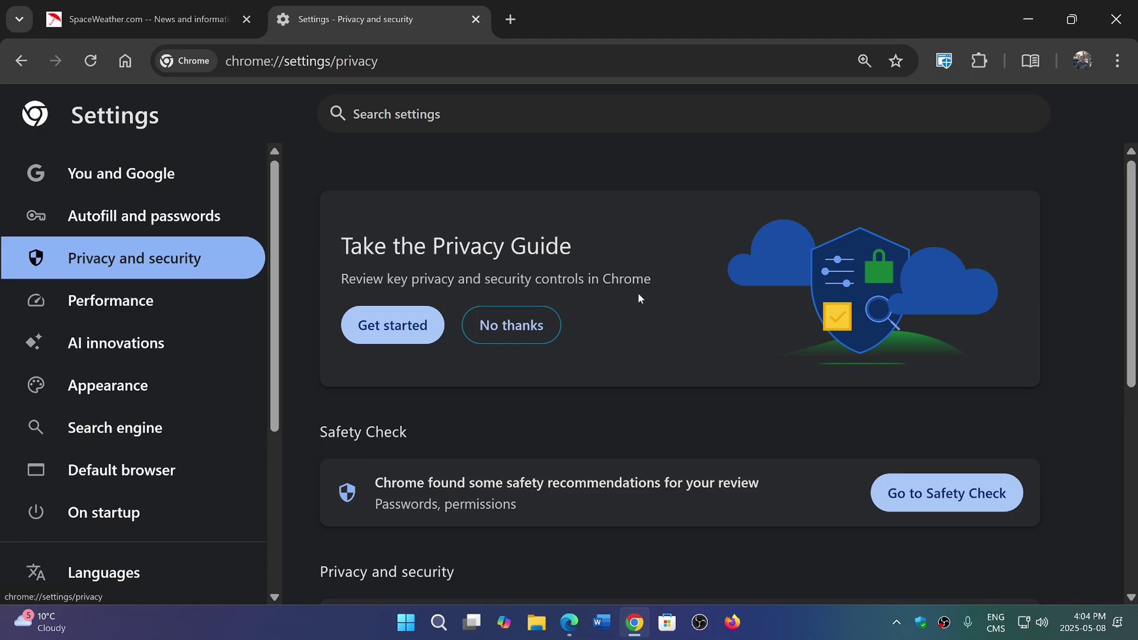
left_click_drag(1130, 277, 1134, 494)
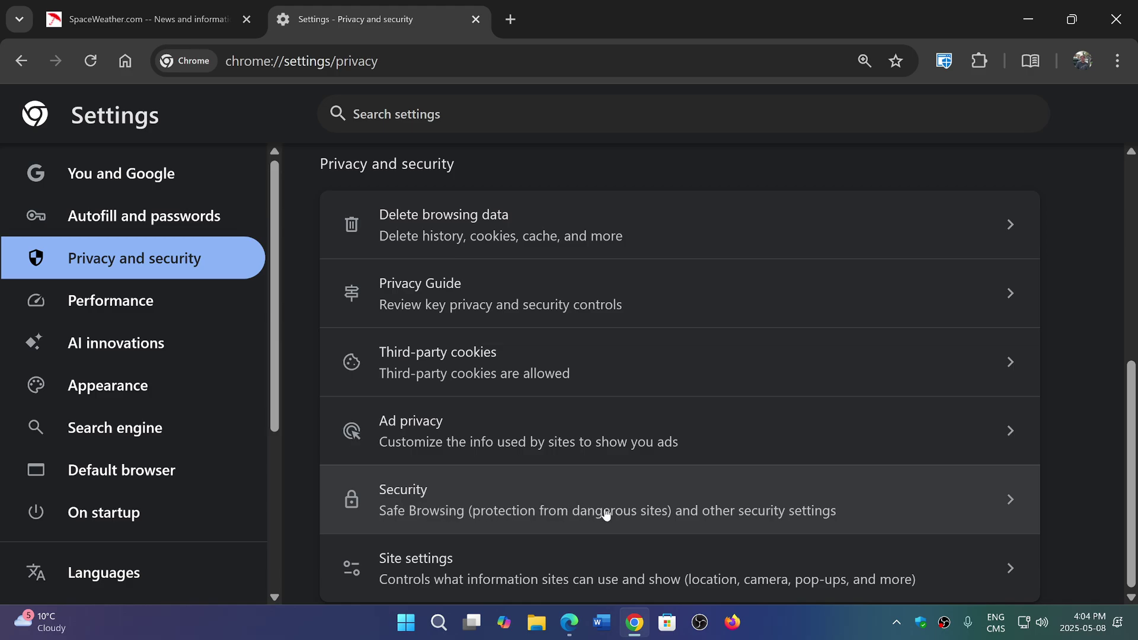
left_click(645, 515)
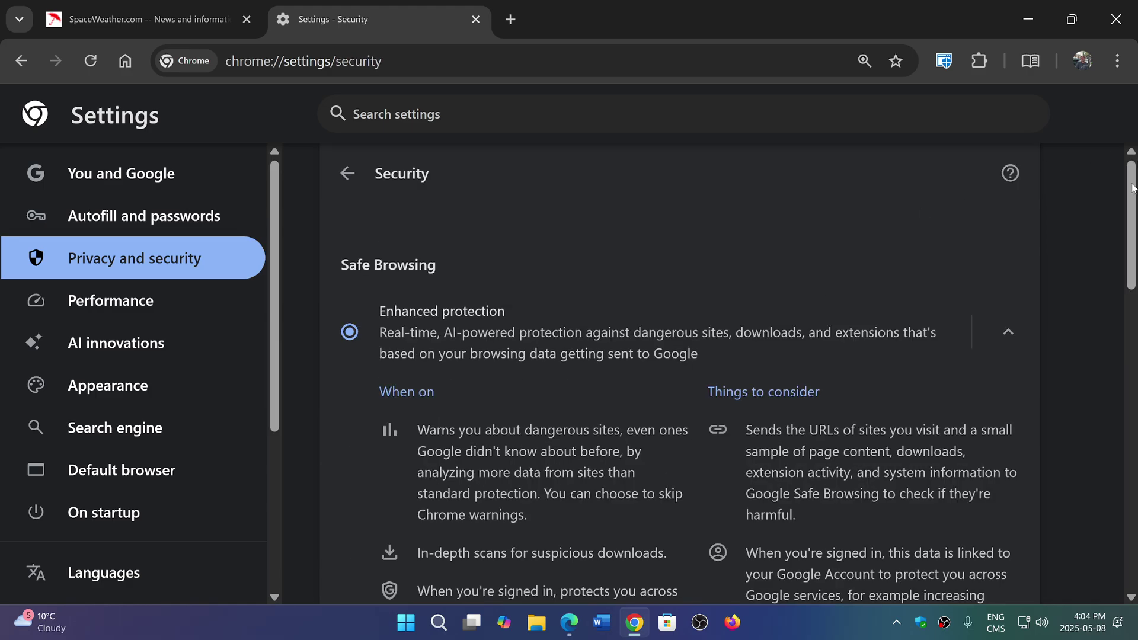
left_click_drag(1131, 187, 1132, 211)
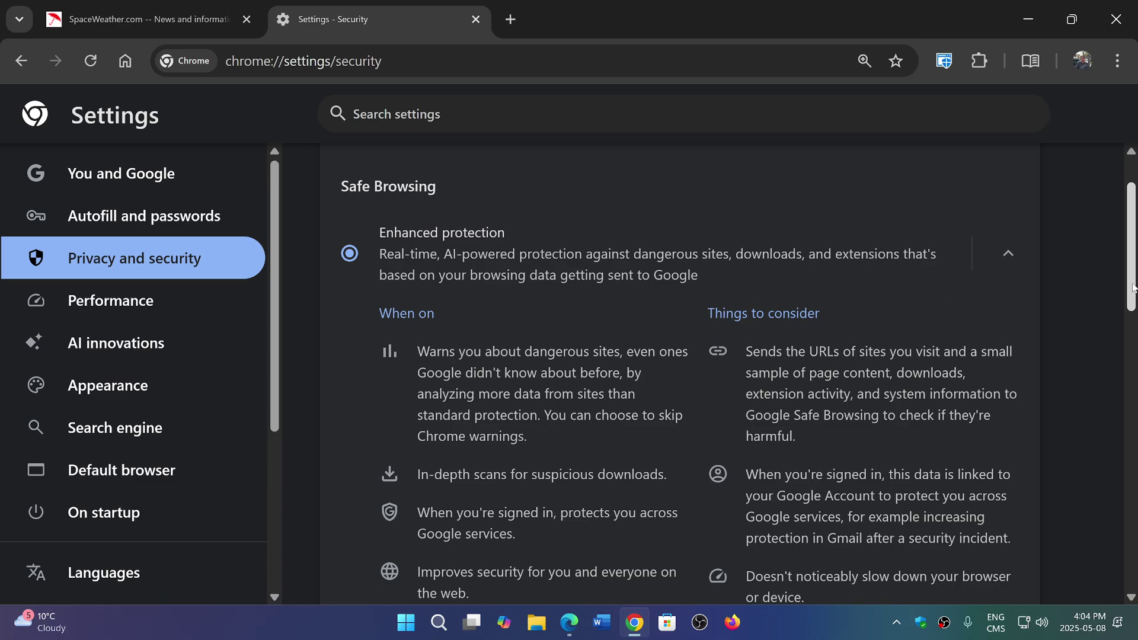
scroll(1133, 287, "down", 4)
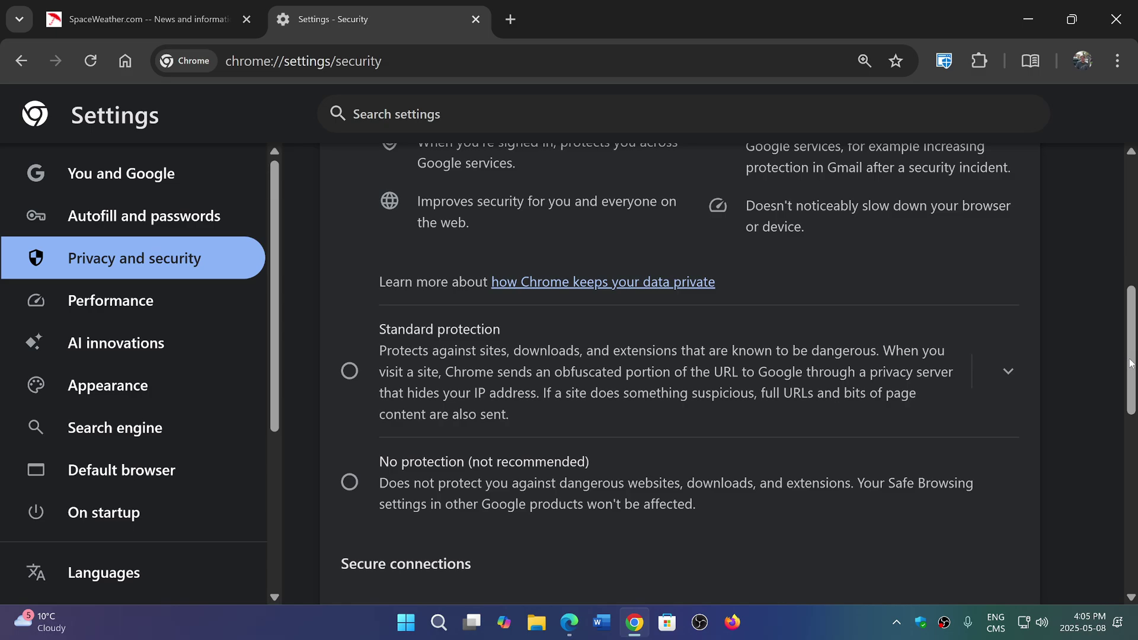
scroll(1132, 363, "up", 5)
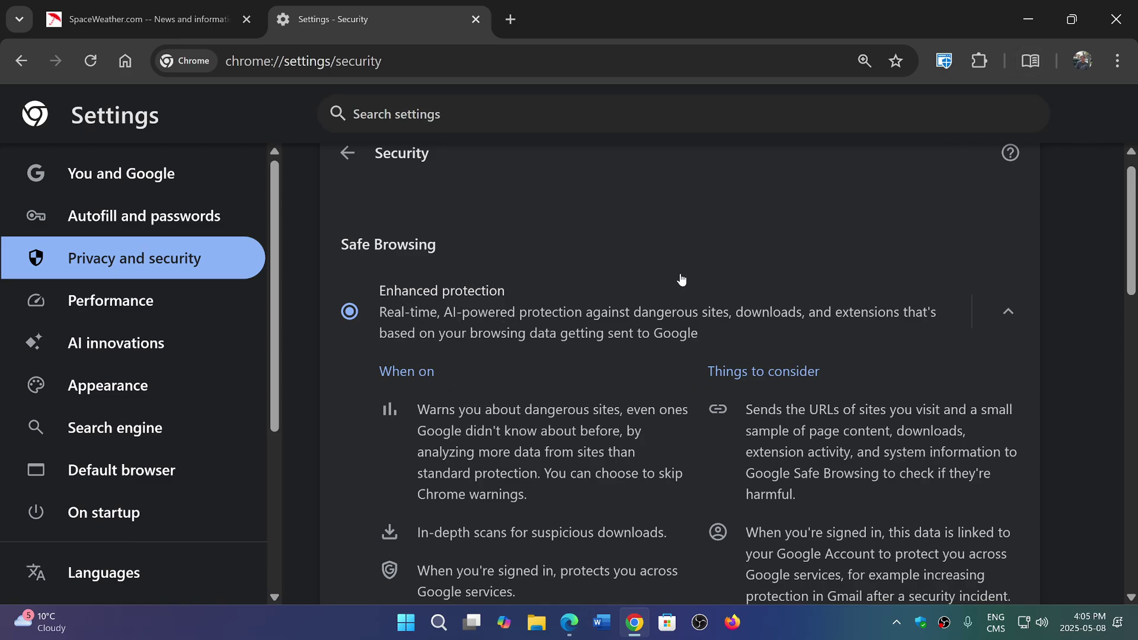
- Close the Chrome window, leaving the Windows desktop showing
left_click(1114, 25)
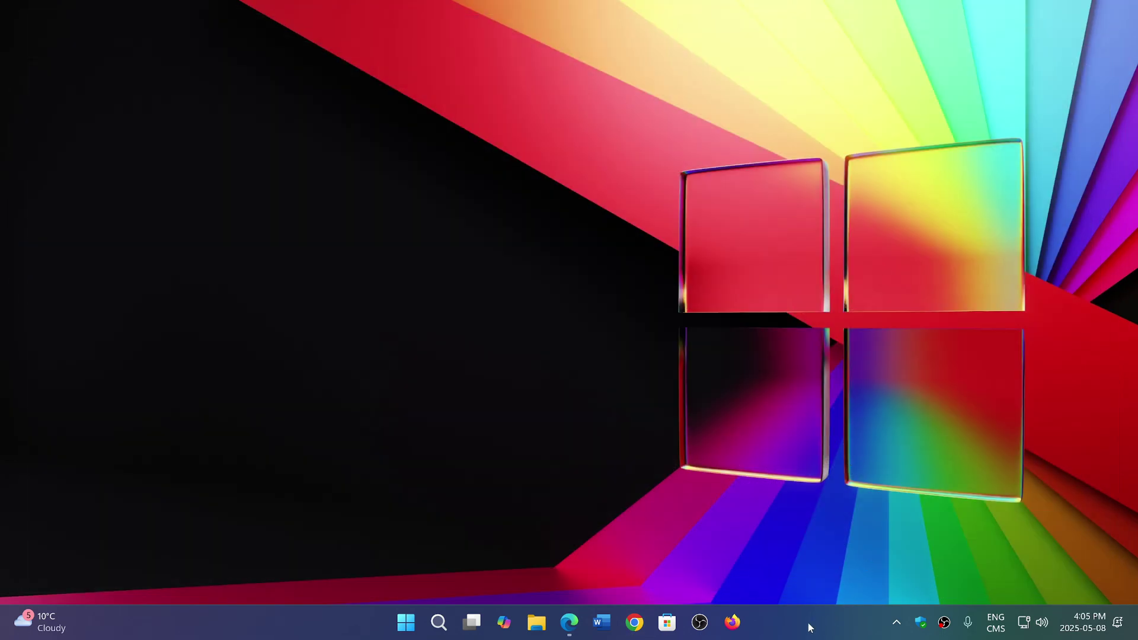